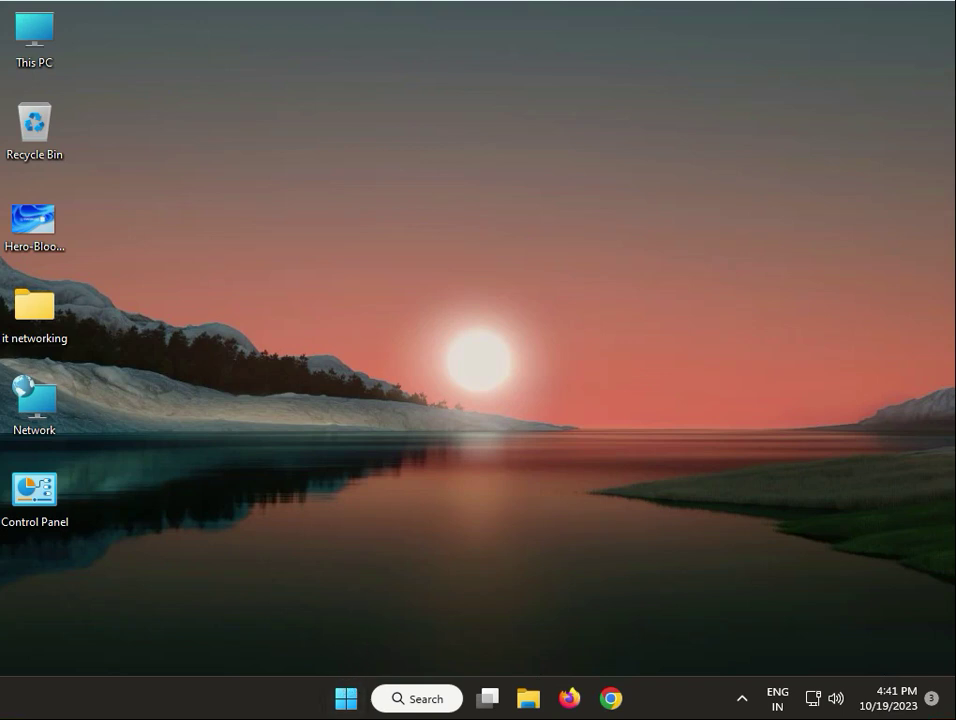
Step: Launch System Restore by running rstrui from the Run dialog
left_click(355, 494)
key("super+r")
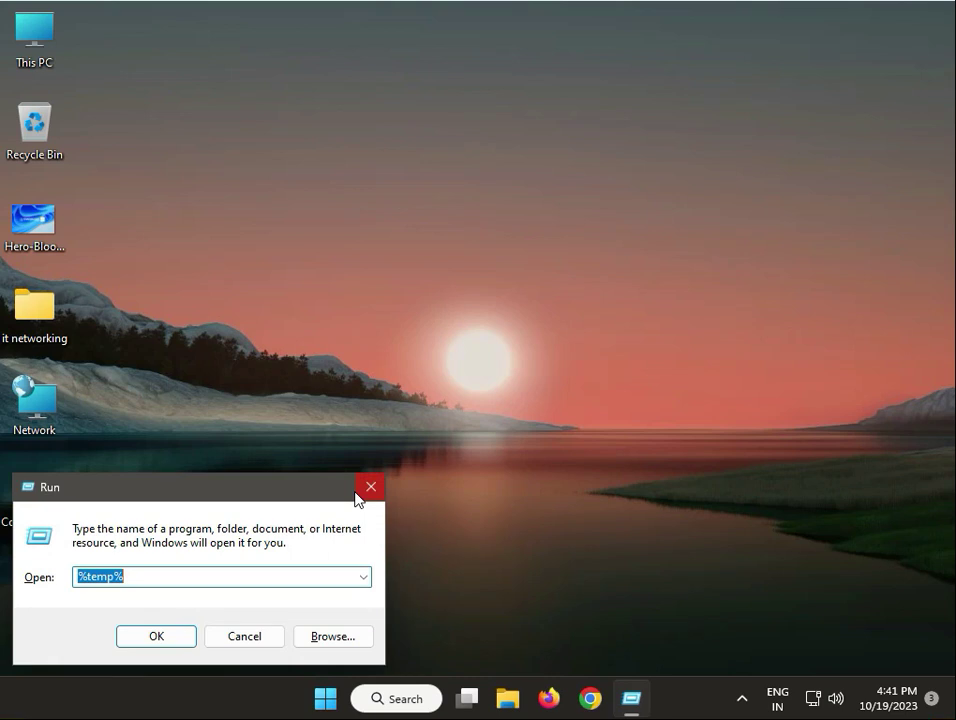
type("es")
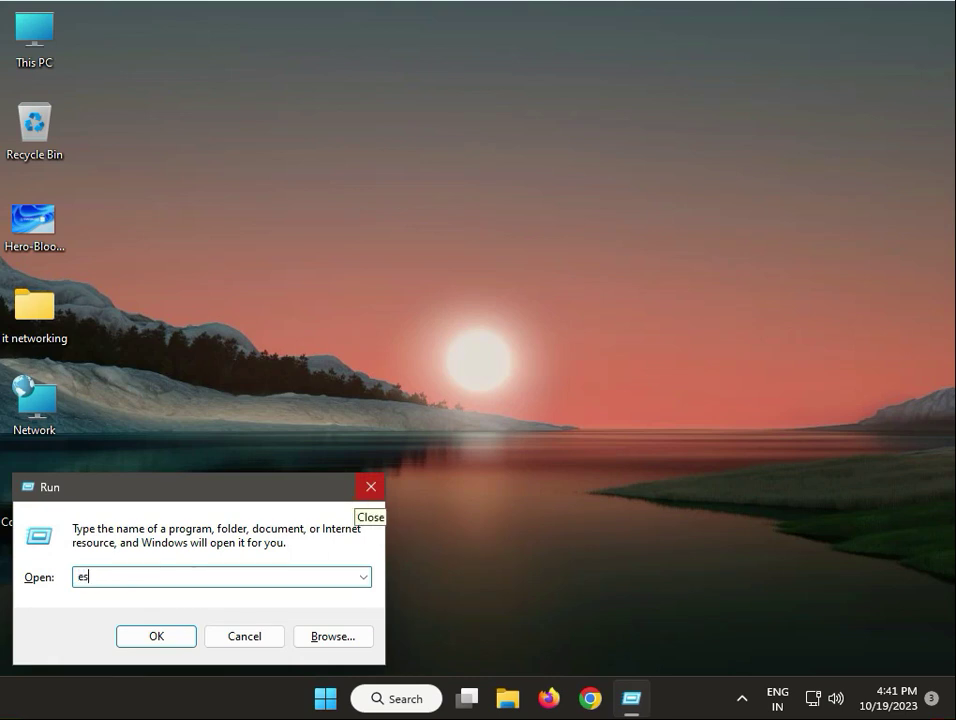
type("trui")
left_click(77, 577)
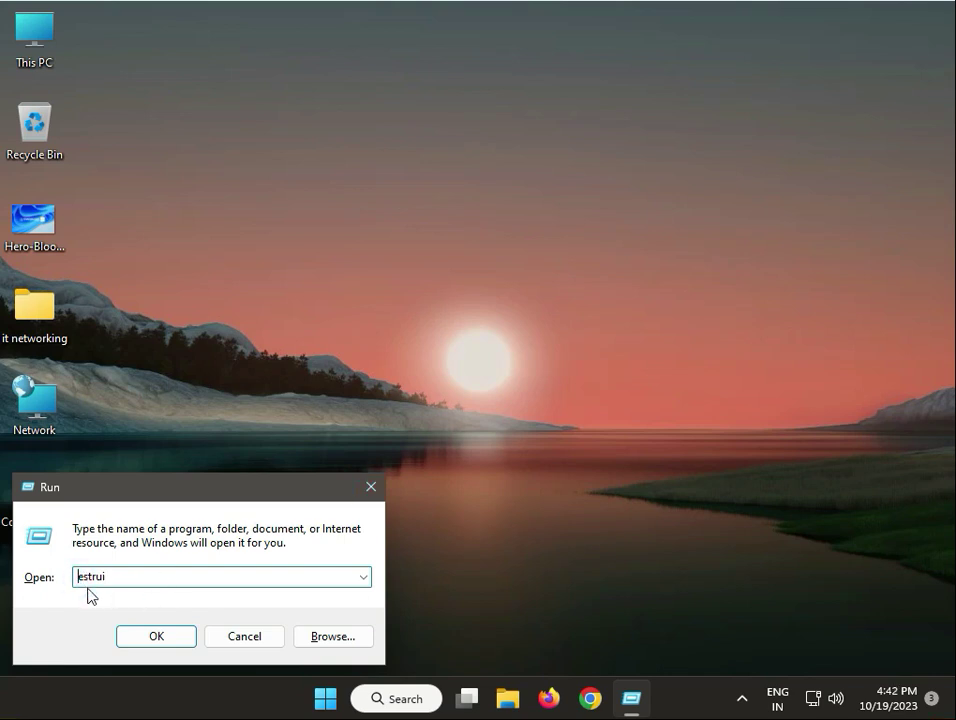
key("Return")
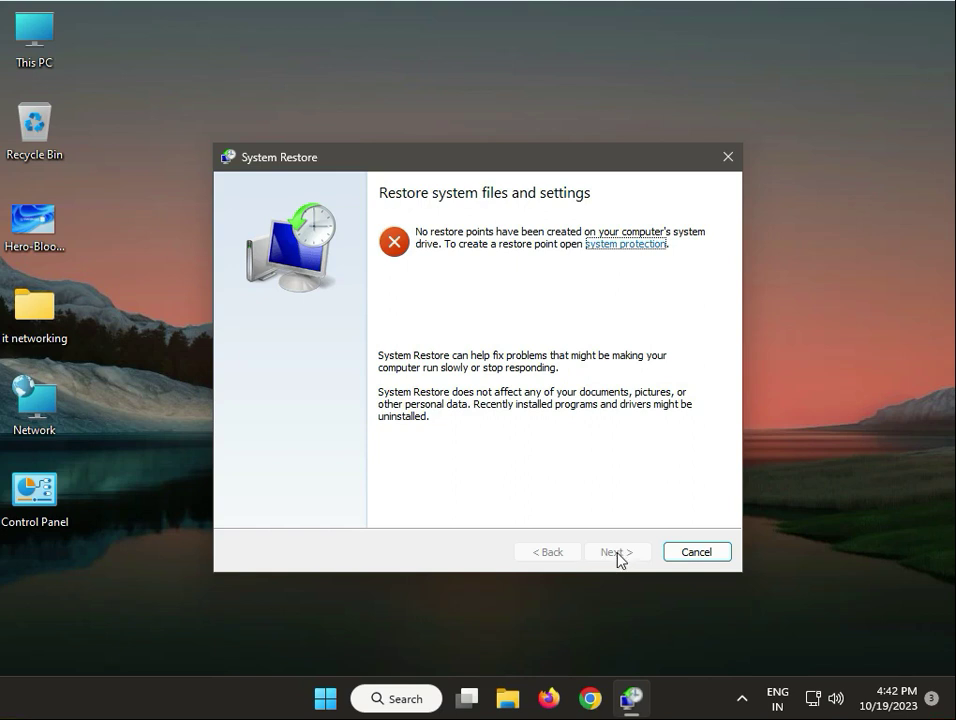
Step: Close System Restore, then open Control Panel's Programs and Features list via a 'cont' search
left_click(676, 556)
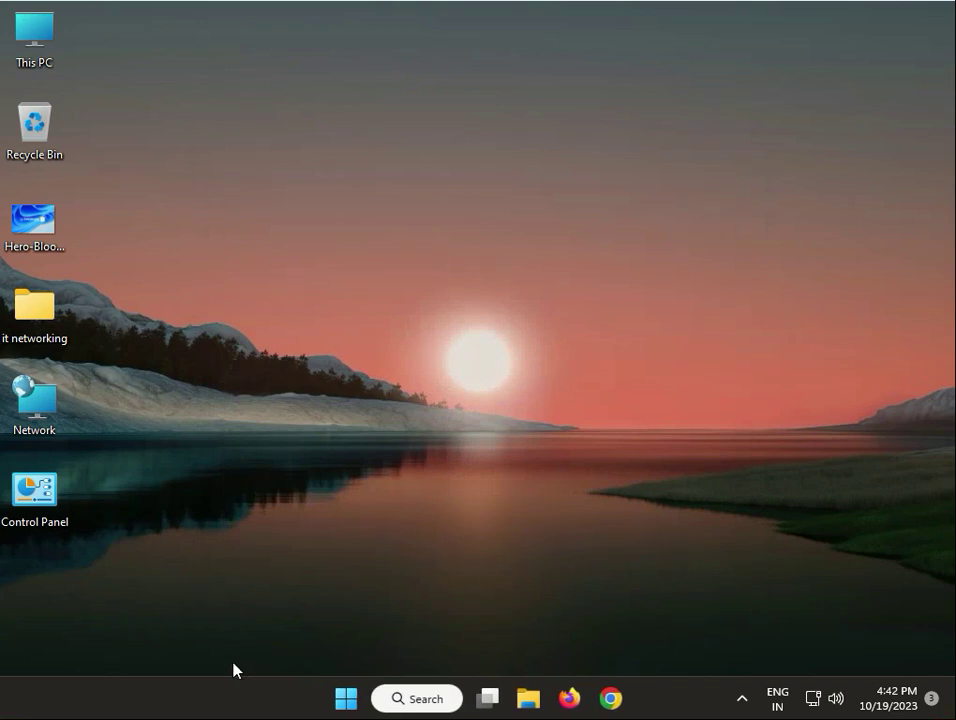
left_click(341, 697)
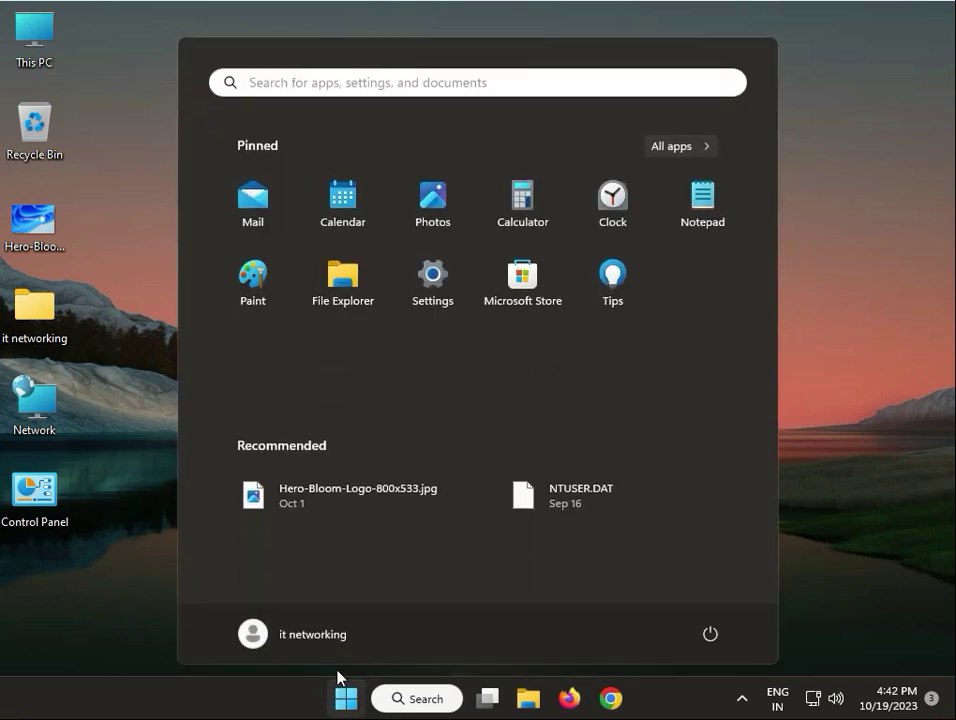
type("con")
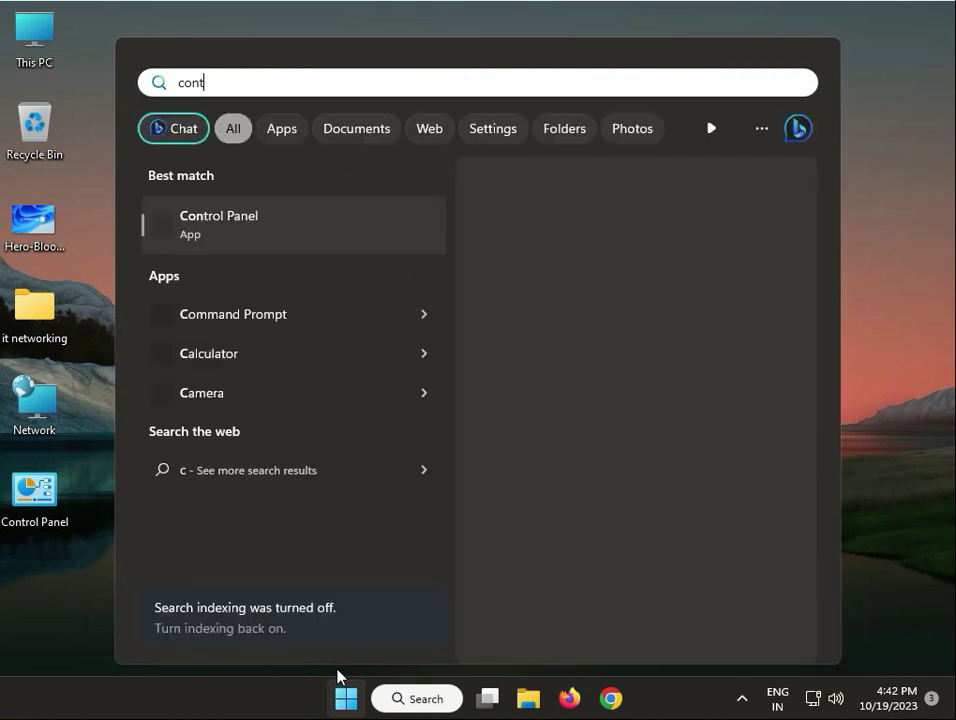
type("t")
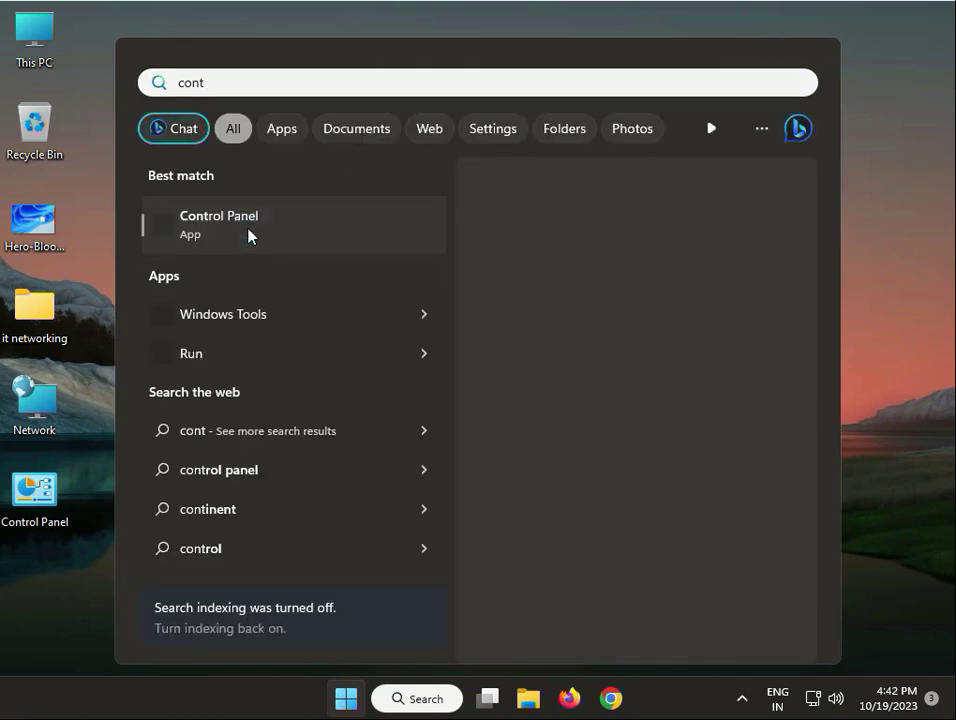
left_click(249, 236)
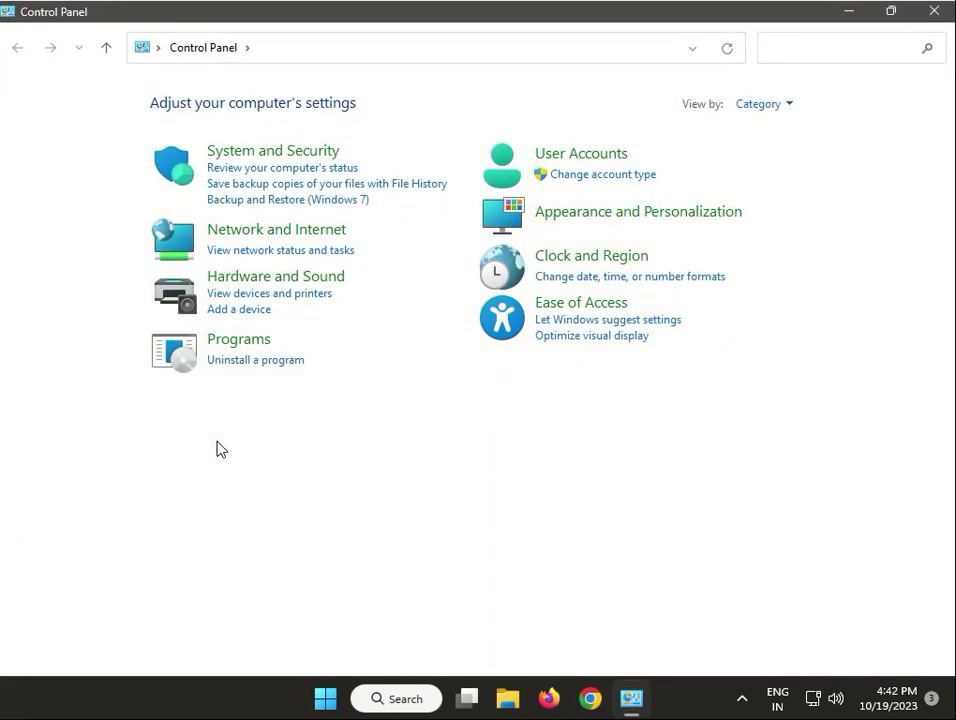
left_click(760, 105)
left_click(765, 128)
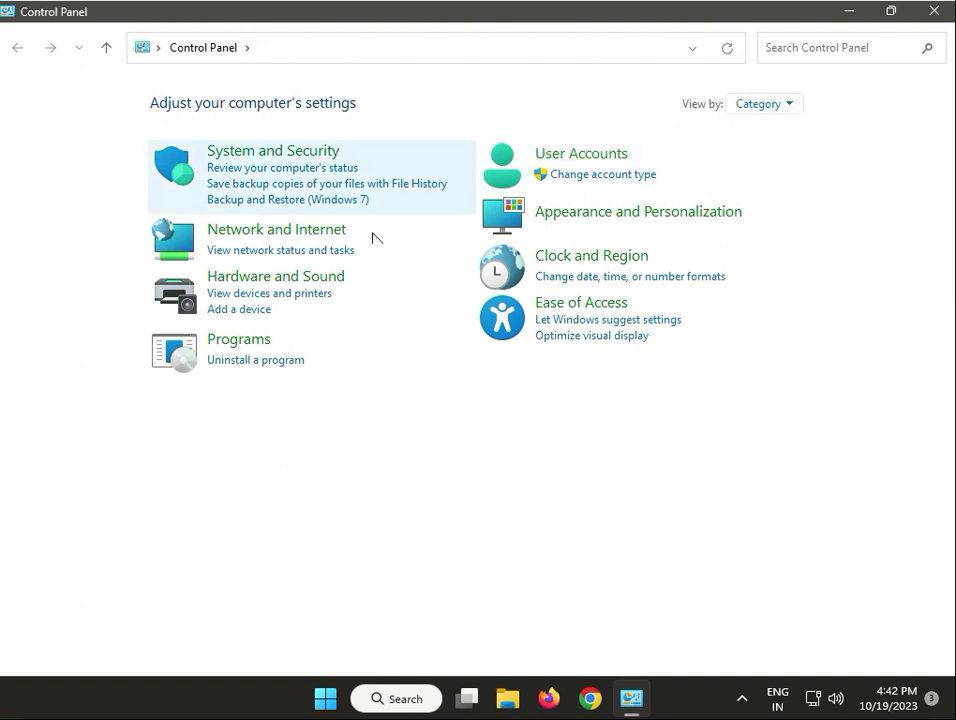
left_click(274, 361)
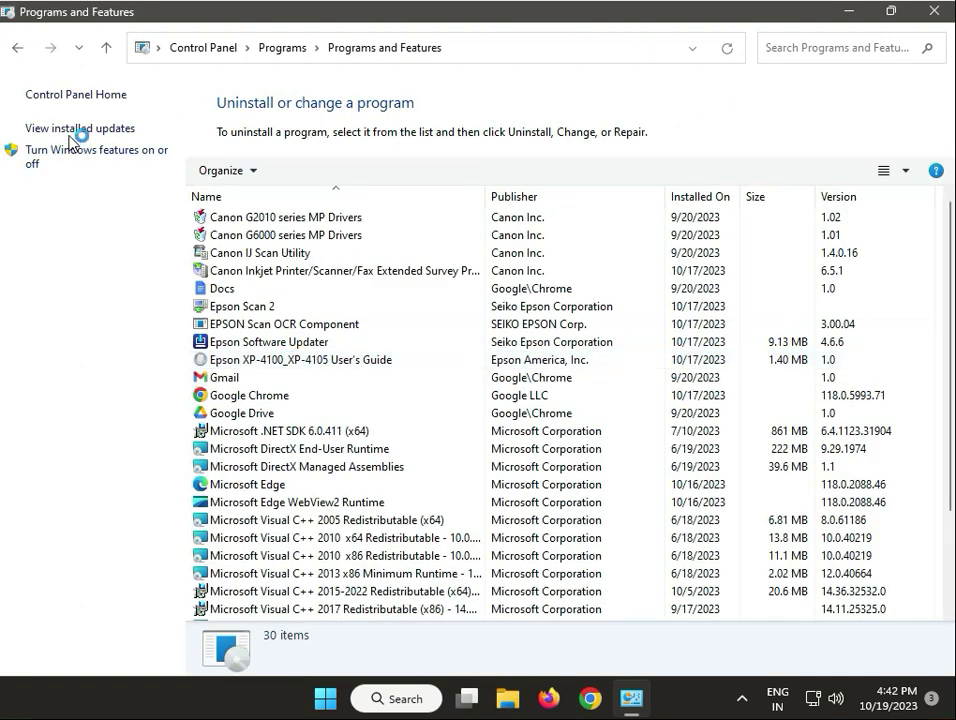
Step: Review the four installed Windows updates, then close Settings and Programs and Features
left_click(72, 132)
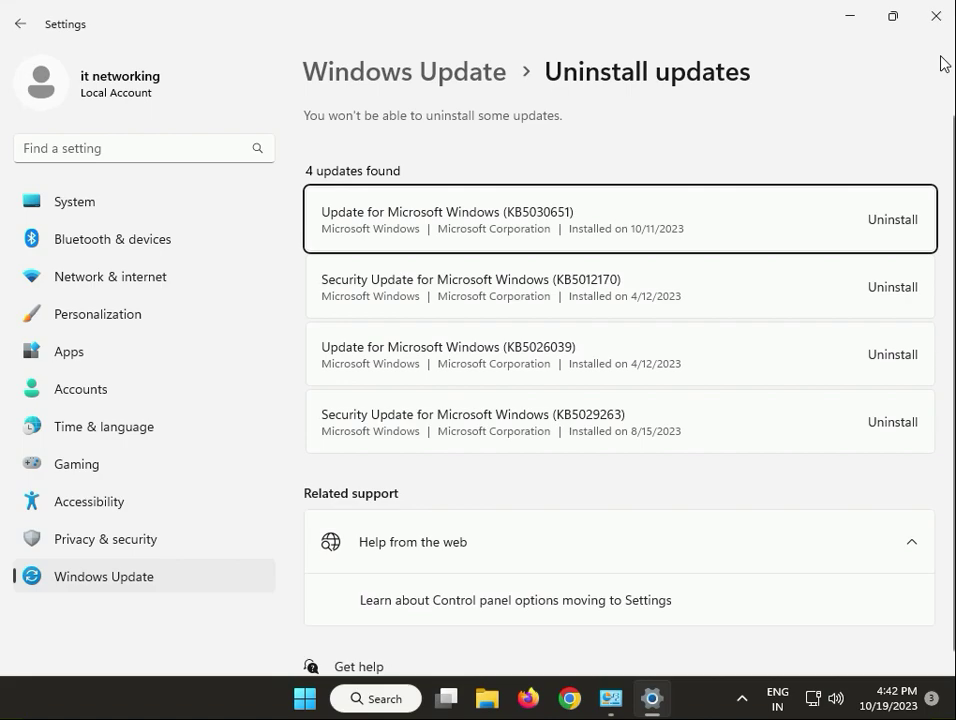
left_click(935, 22)
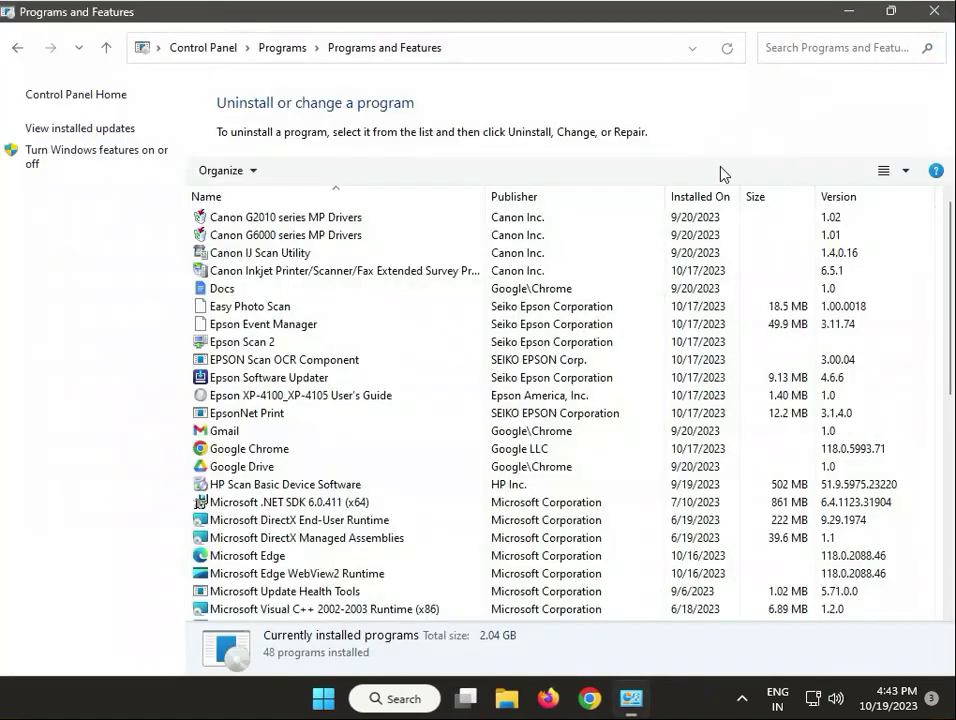
left_click(933, 11)
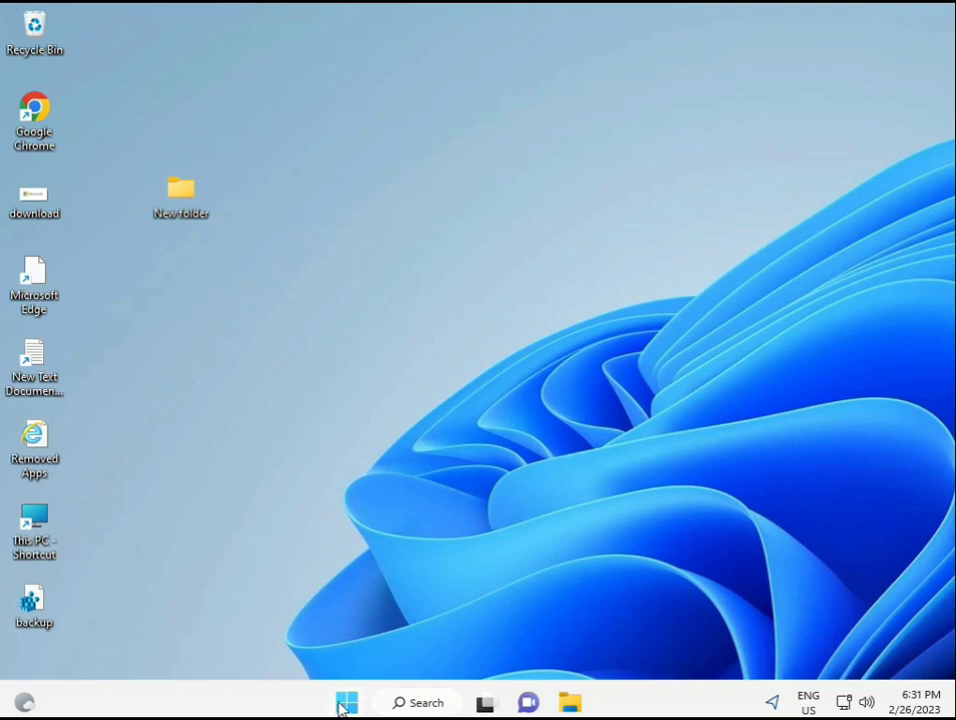
Step: Find cmd in Start search and run Command Prompt as administrator, approving UAC
left_click(346, 703)
left_click(390, 705)
type("cmd")
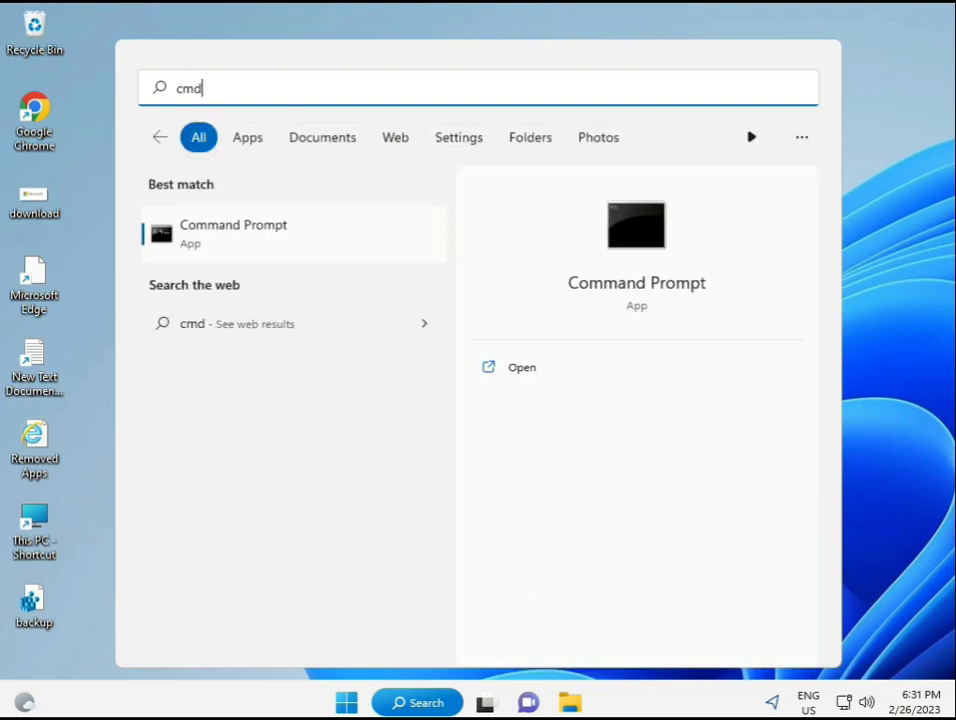
left_click(211, 236)
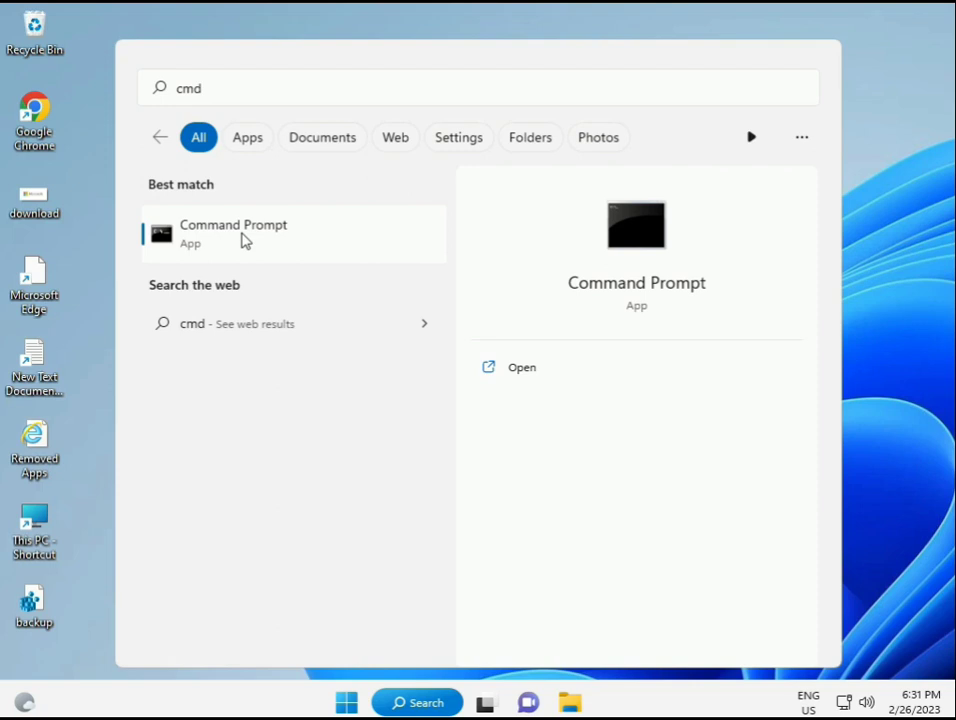
right_click(244, 240)
left_click(295, 259)
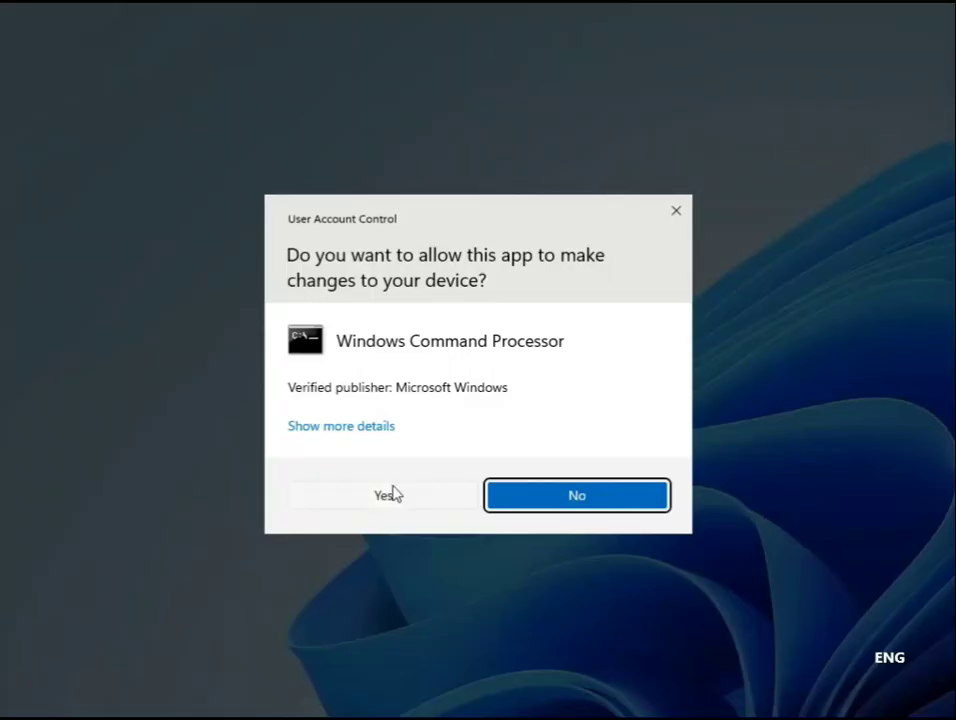
left_click(391, 492)
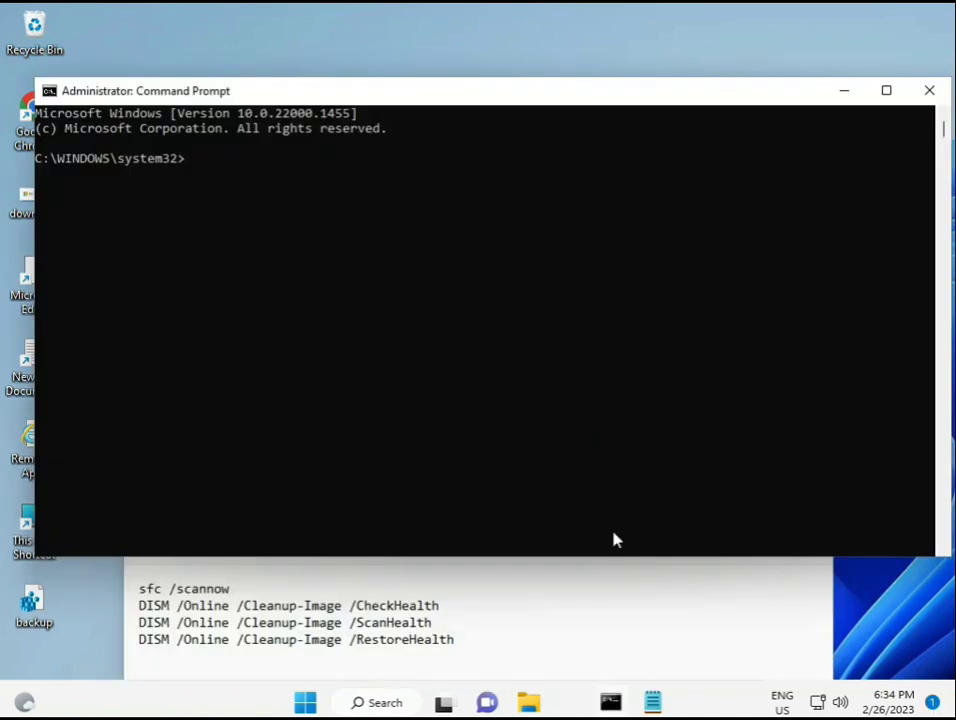
Step: Run sfc /scannow in the admin console and let verification reach 100%
left_click(190, 163)
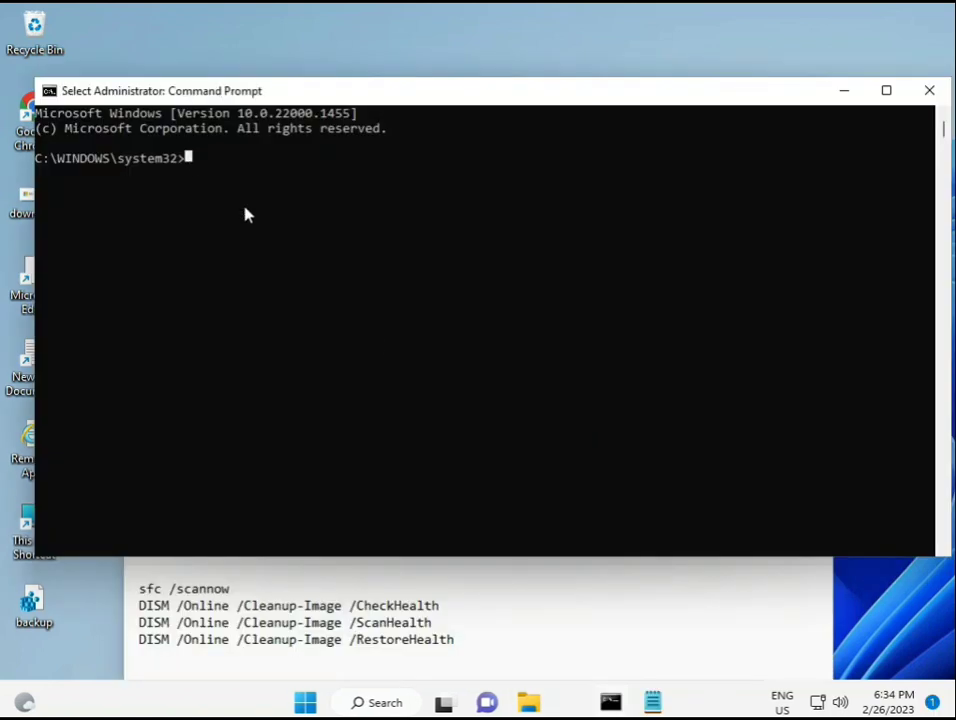
type("s")
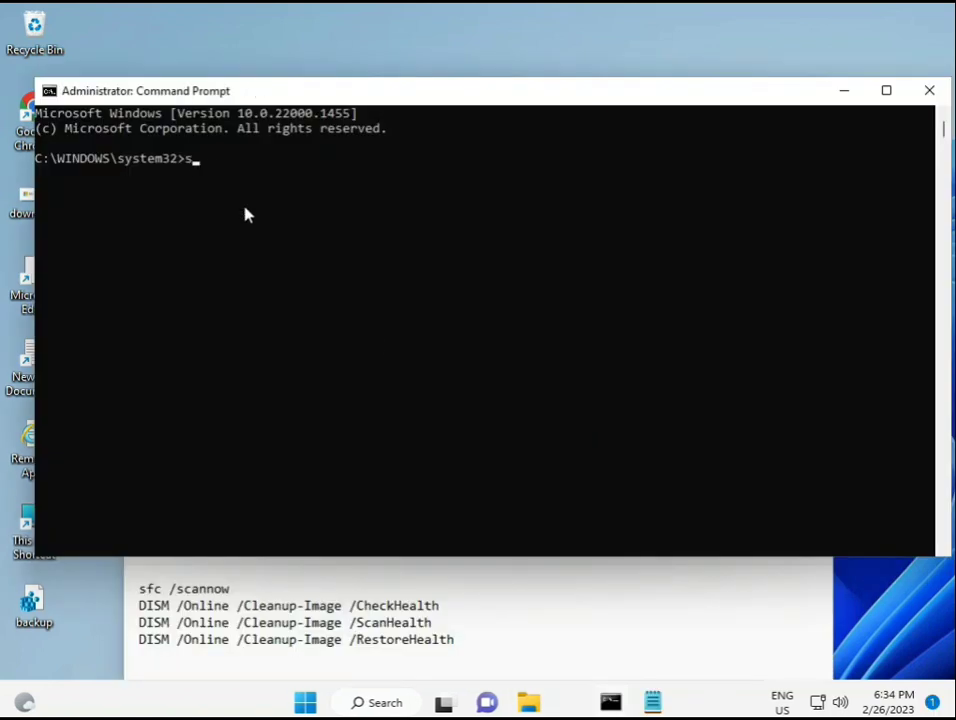
key("BackSpace")
type("sfc /scannow")
key("Return")
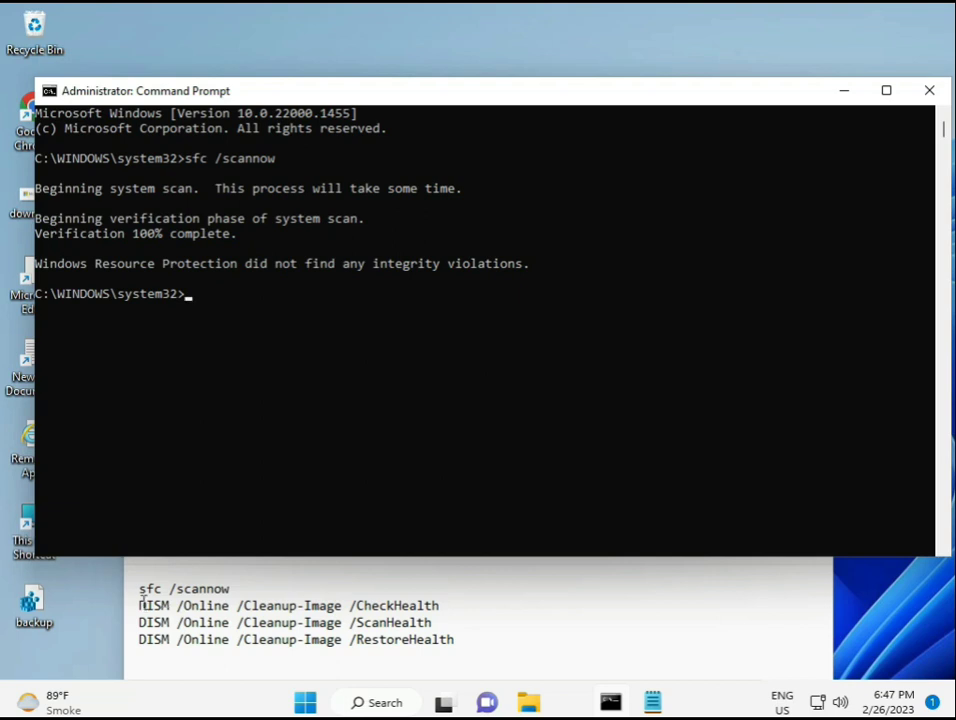
Step: Copy the DISM CheckHealth line from Notepad, paste it into the console and run it
left_click_drag(138, 605, 449, 606)
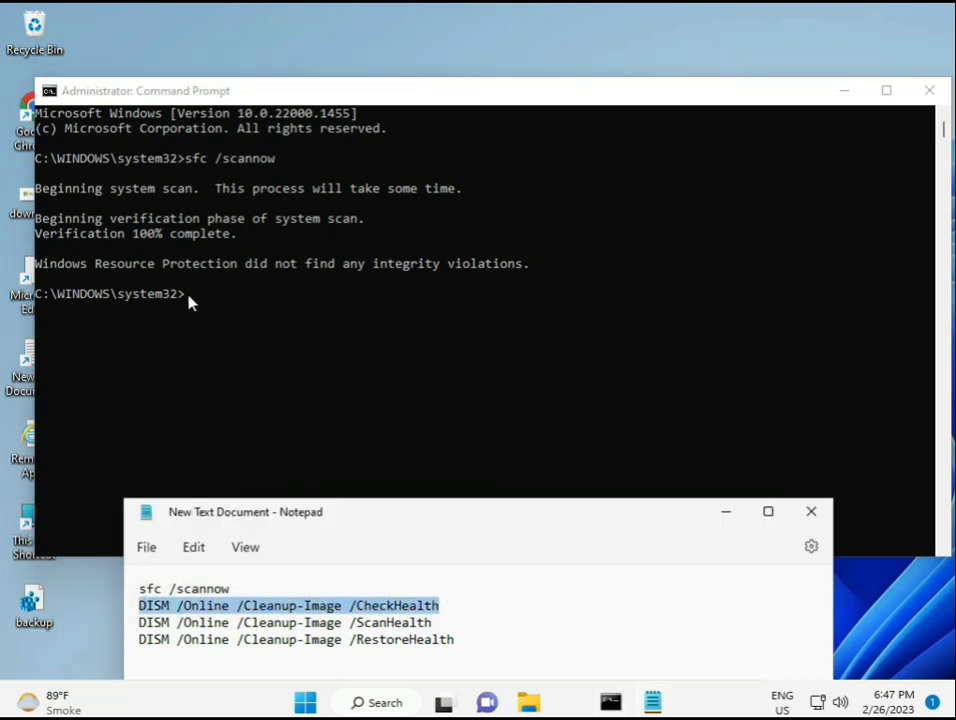
right_click(253, 607)
left_click(300, 320)
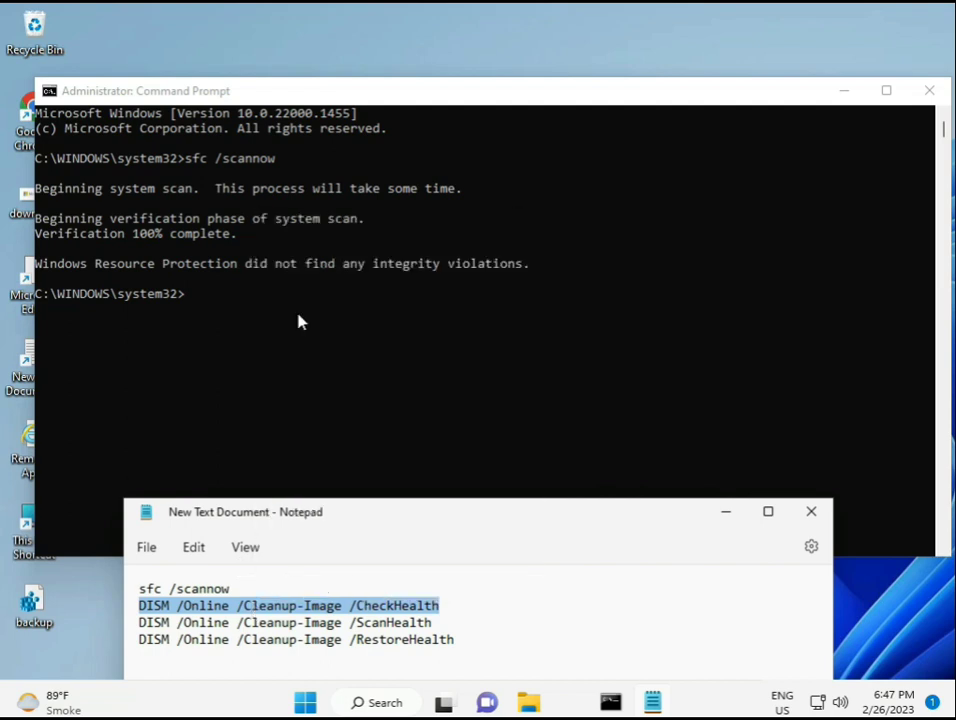
left_click(193, 303)
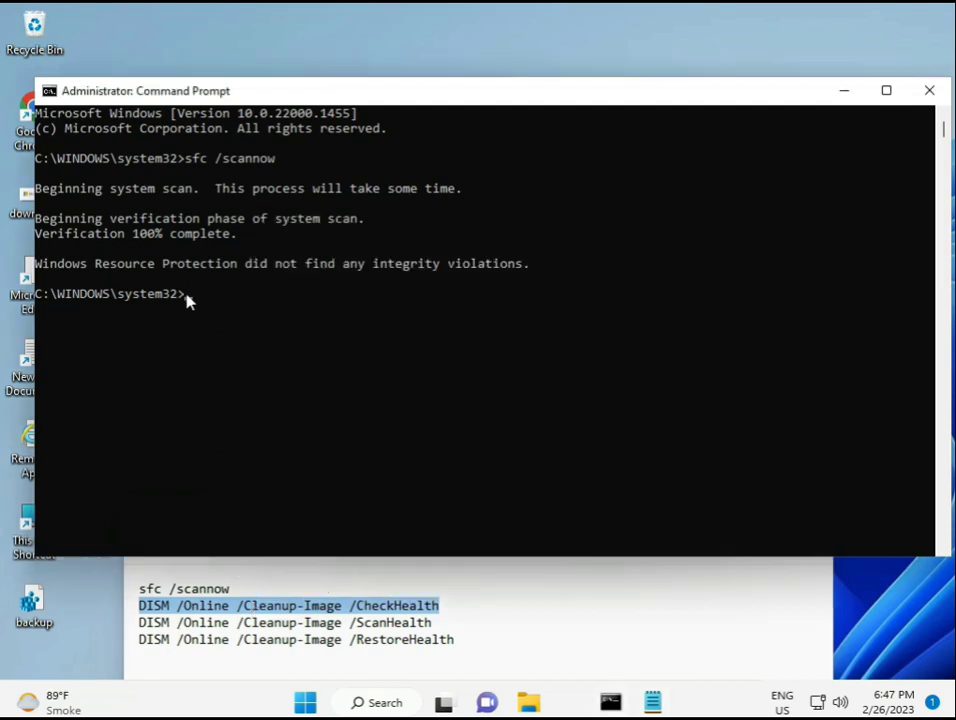
right_click(76, 93)
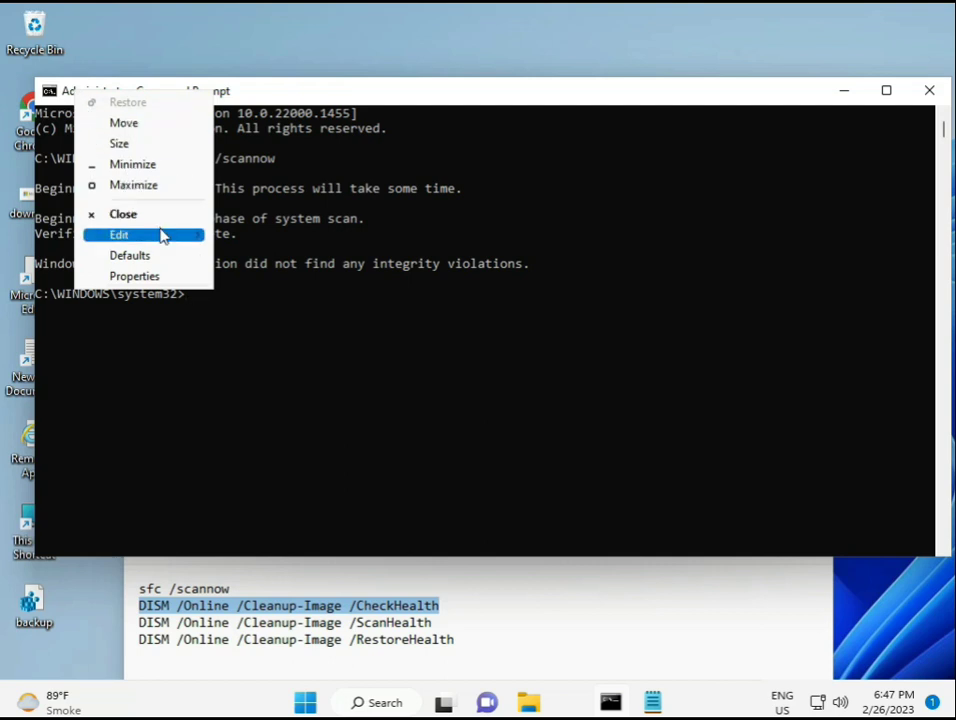
left_click(252, 278)
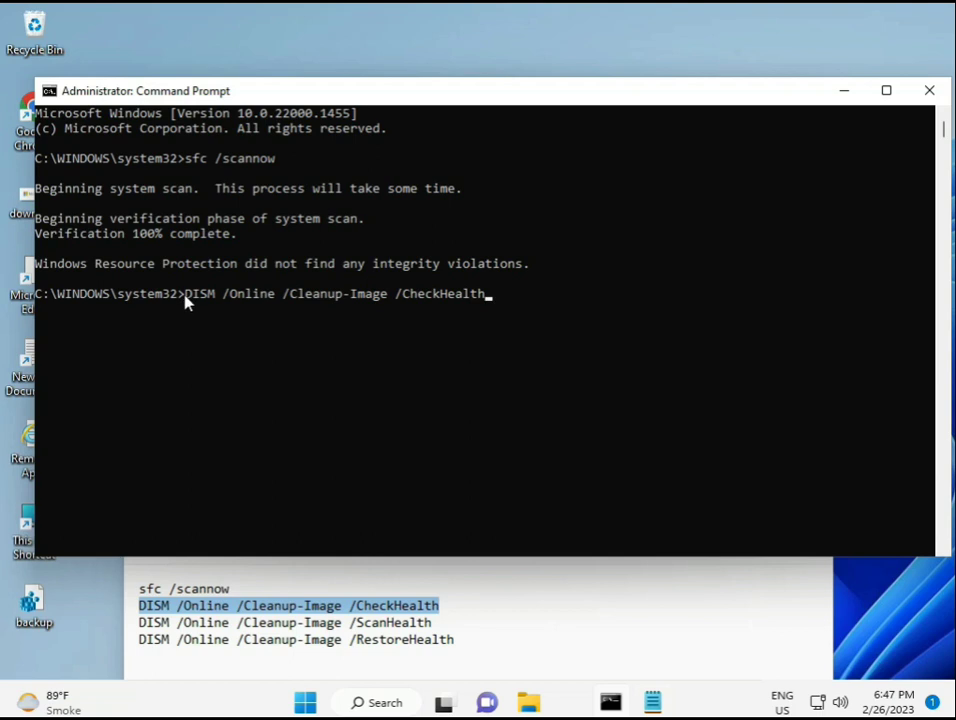
left_click(186, 300)
key("Return")
key("Return")
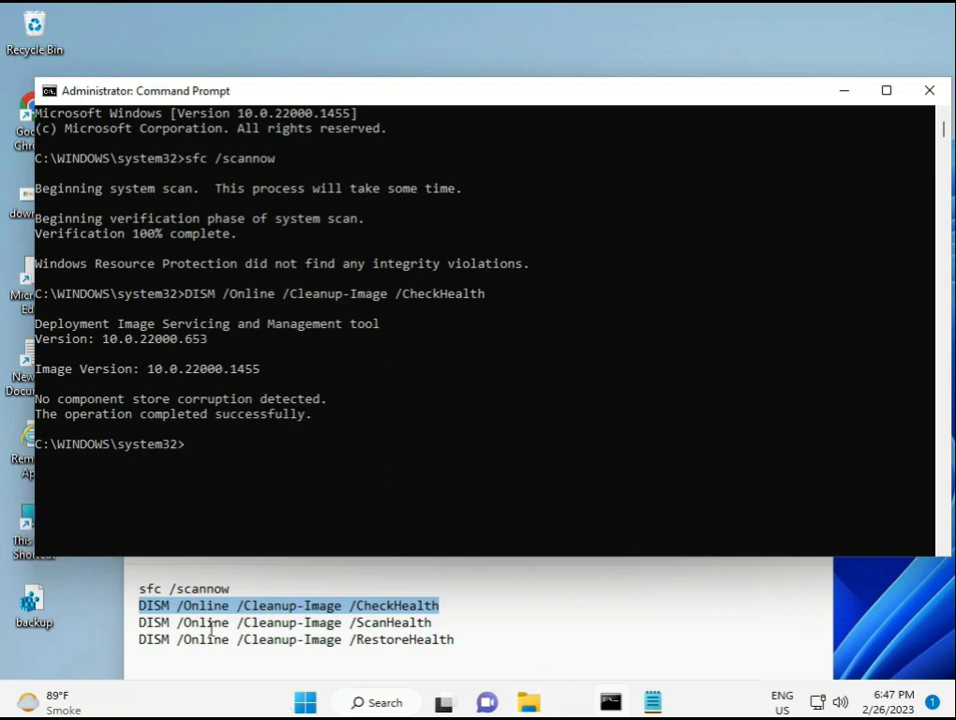
Step: Copy the DISM ScanHealth line from Notepad, paste it into the console and run it
left_click(145, 623)
left_click_drag(448, 606, 456, 622)
right_click(424, 624)
left_click(468, 348)
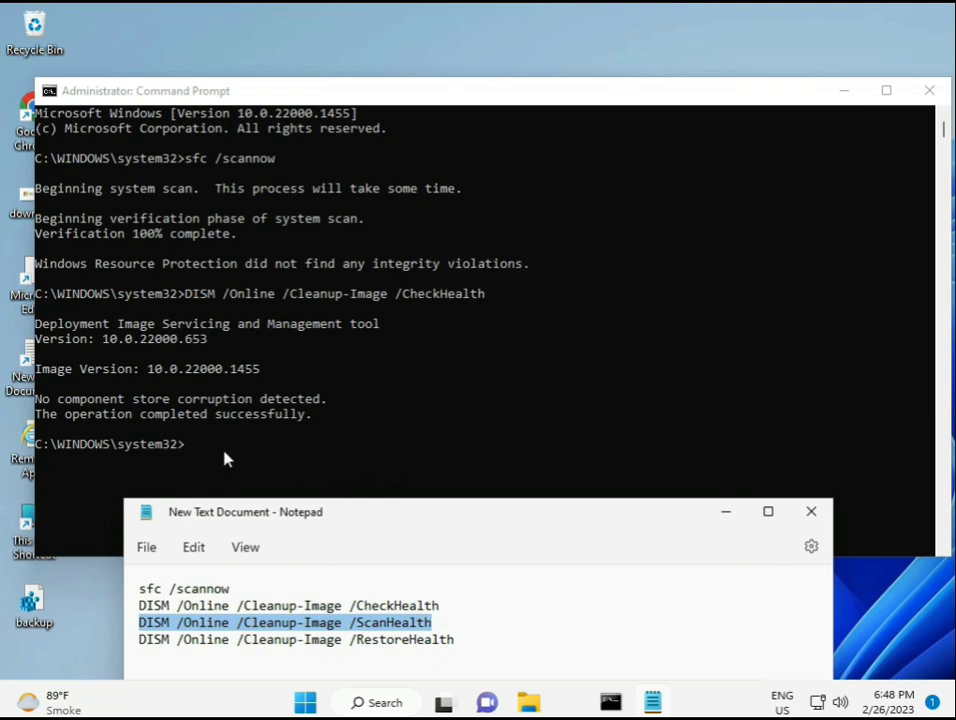
left_click(192, 452)
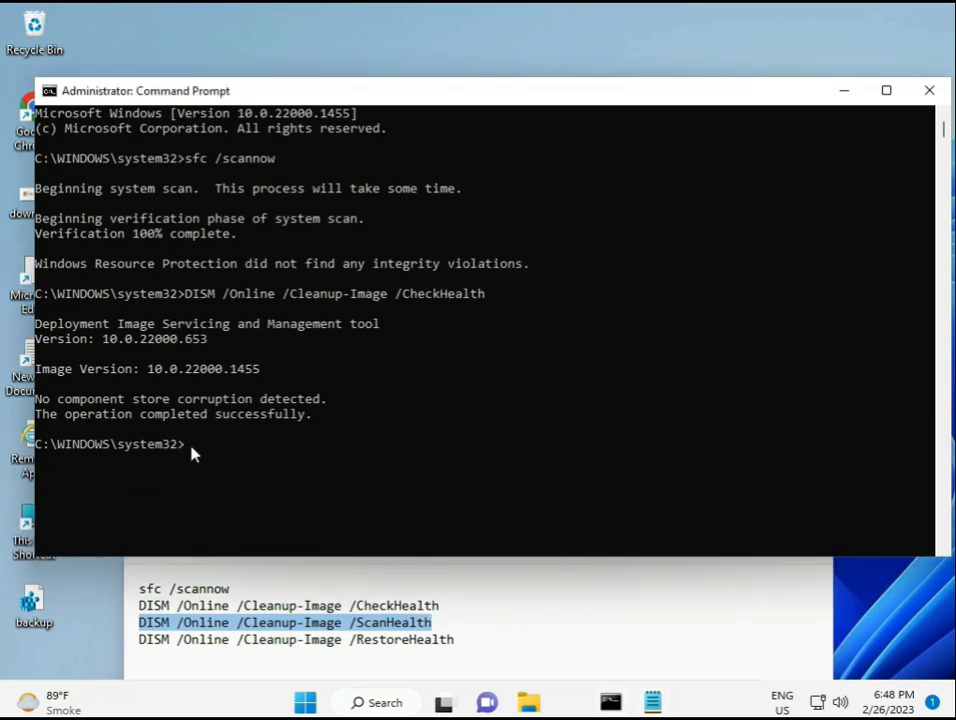
right_click(192, 452)
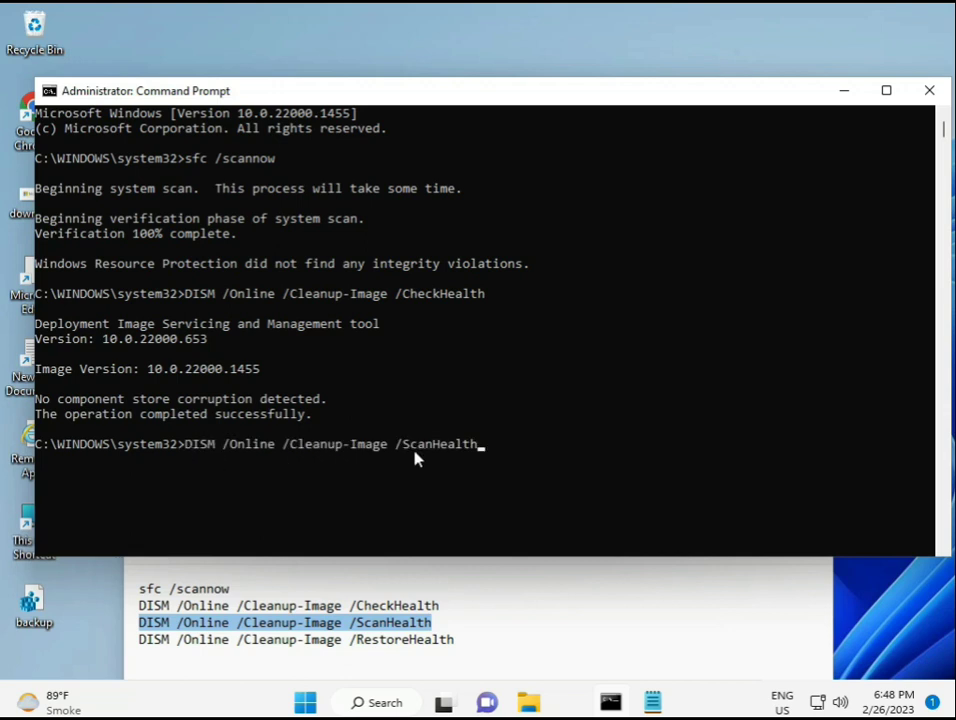
key("Return")
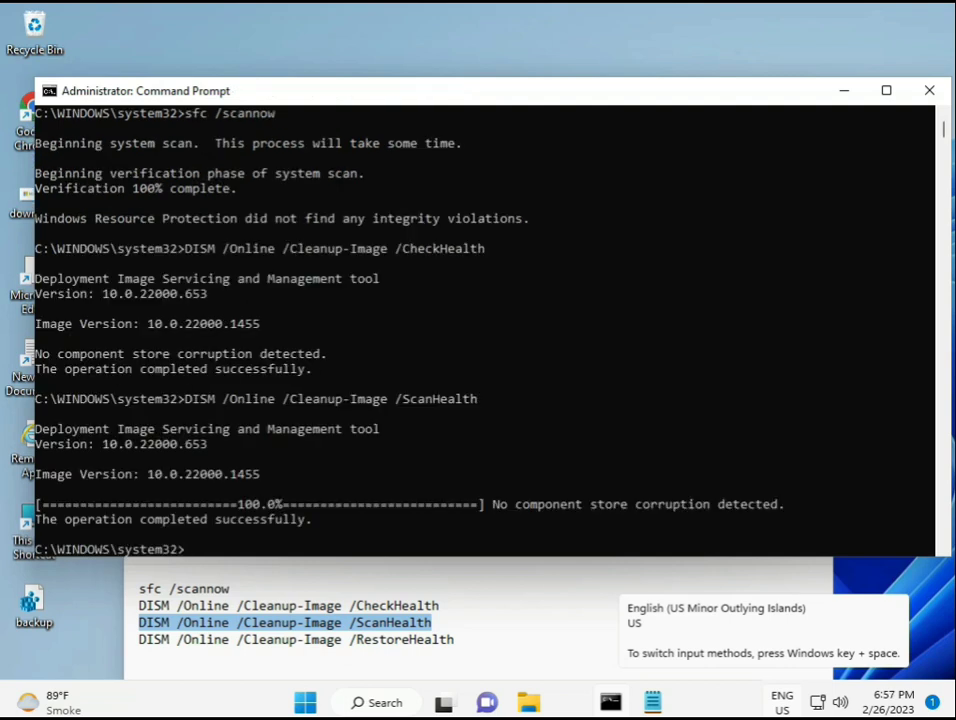
Step: Copy the DISM RestoreHealth command line from the Notepad notes
left_click(211, 520)
left_click_drag(222, 531, 312, 523)
left_click(230, 639)
triple_click(228, 640)
right_click(226, 648)
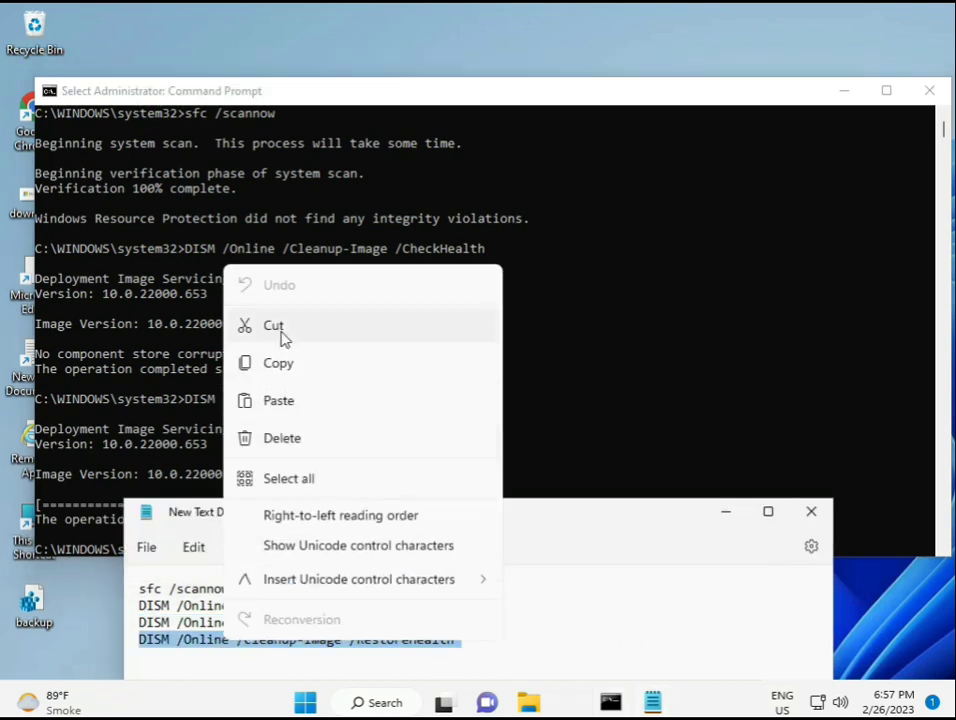
left_click(280, 364)
Step: Paste the RestoreHealth command at the console prompt and run it
left_click(207, 496)
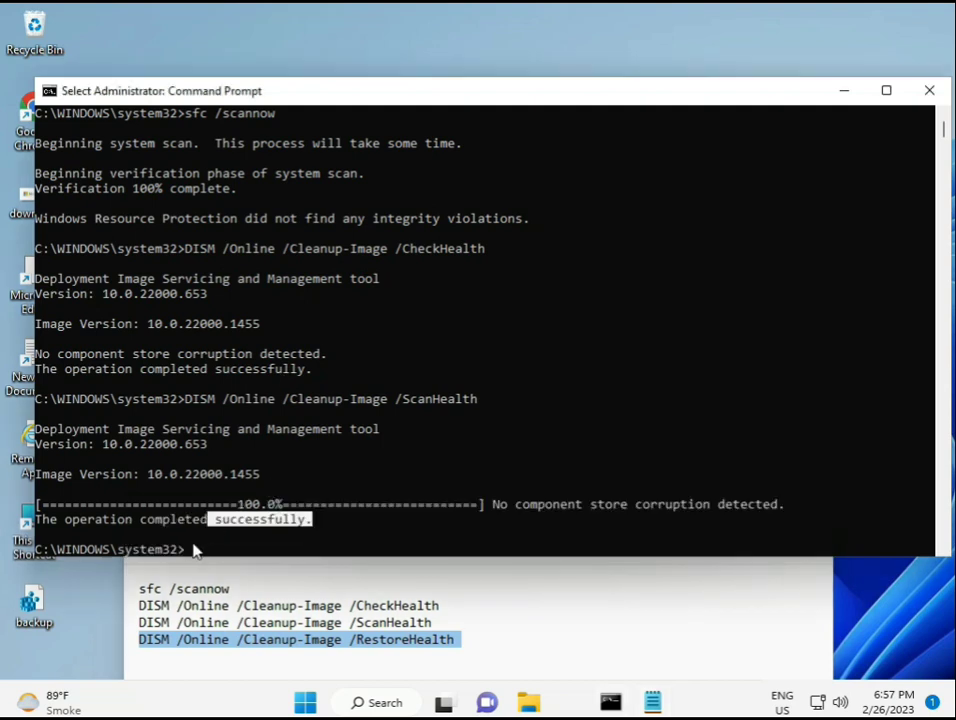
left_click(190, 547)
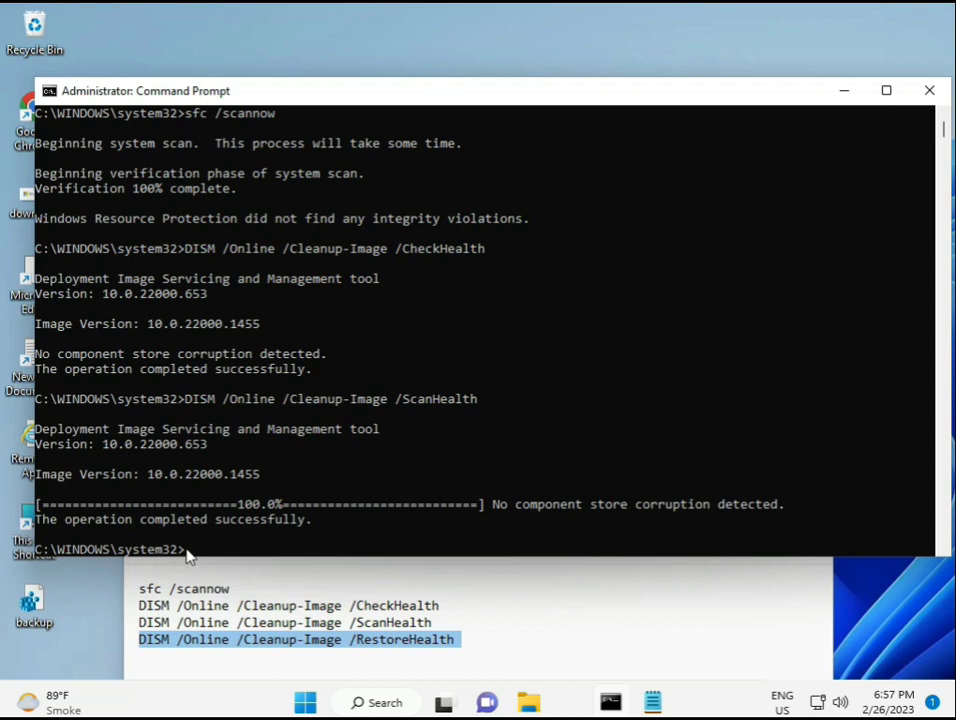
left_click(189, 556)
right_click(187, 553)
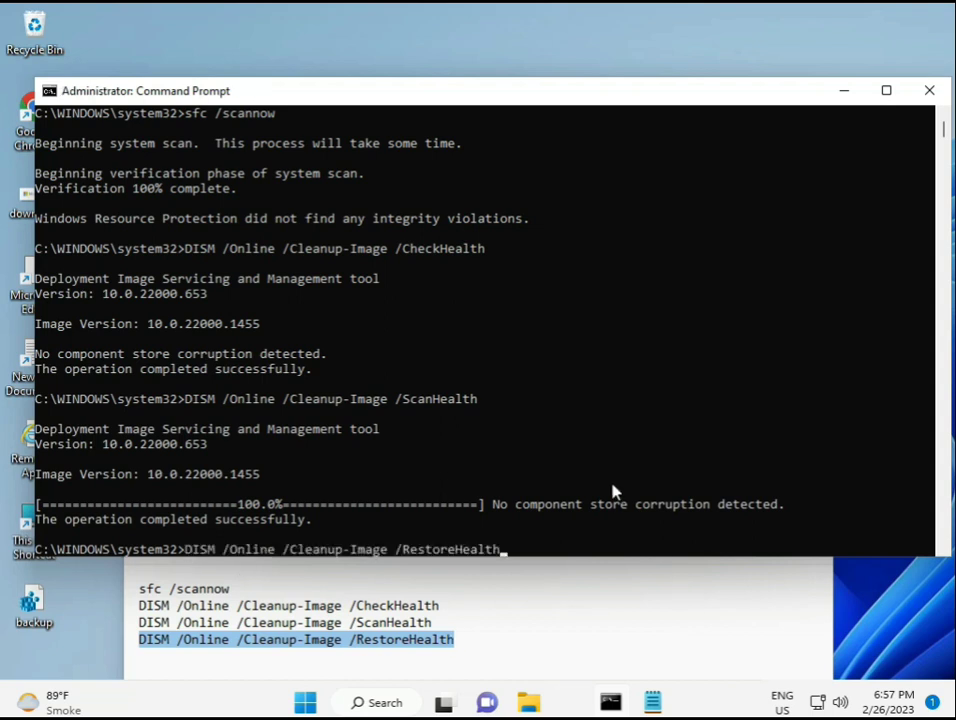
scroll(614, 492, "down", 5)
scroll(580, 452, "down", 4)
scroll(561, 469, "up", 7)
scroll(514, 437, "up", 2)
mouse_move(944, 130)
left_mouse_down()
mouse_move(947, 142)
mouse_move(945, 129)
left_mouse_up()
left_click(188, 282)
key("Escape")
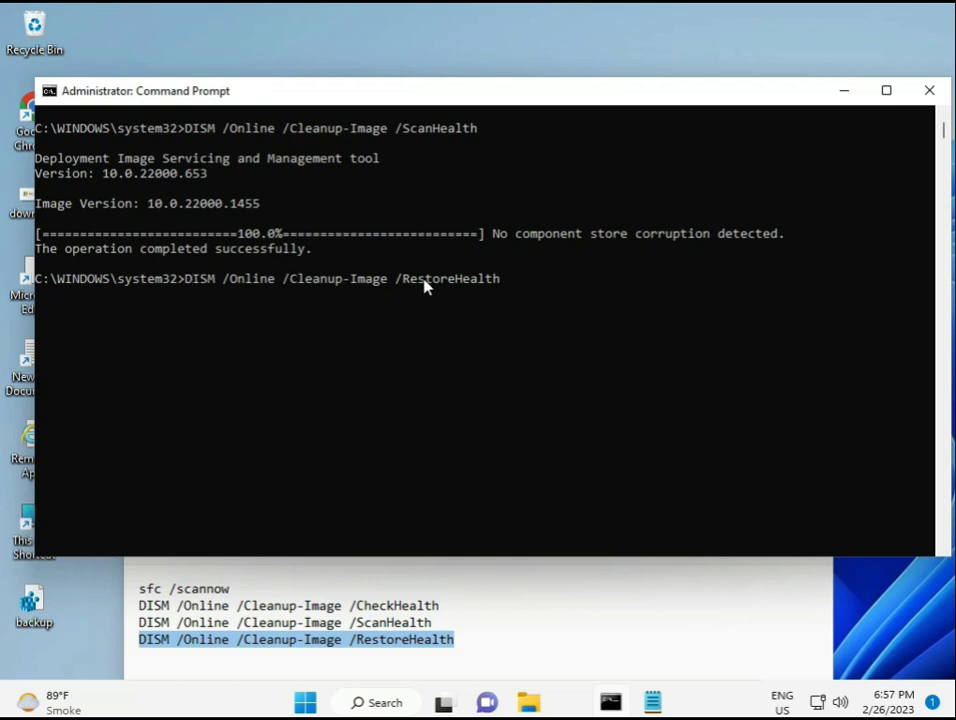
key("Return")
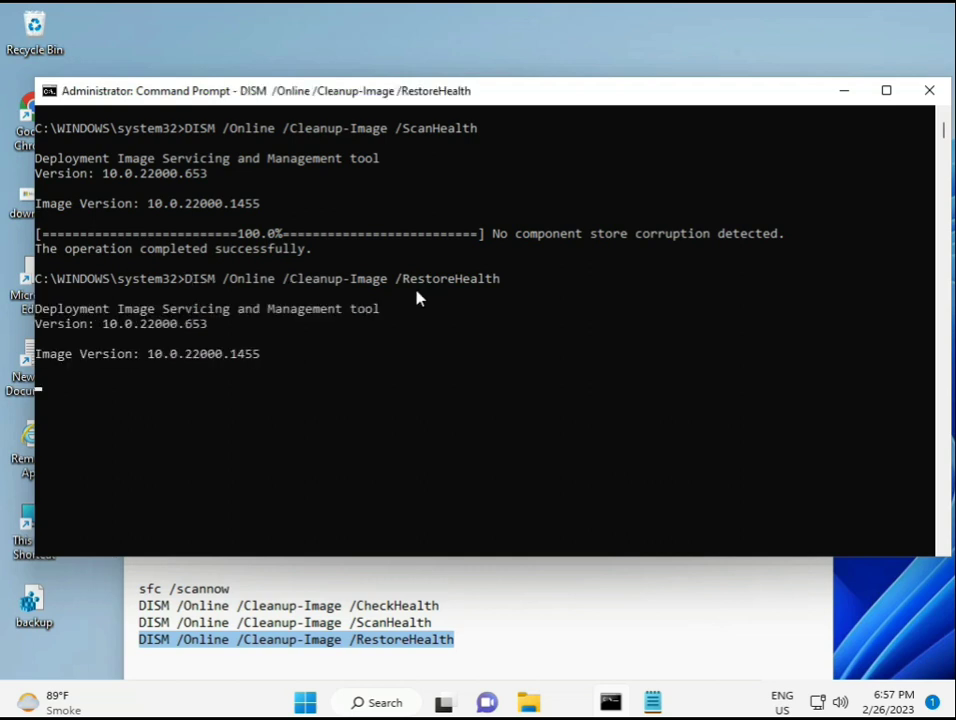